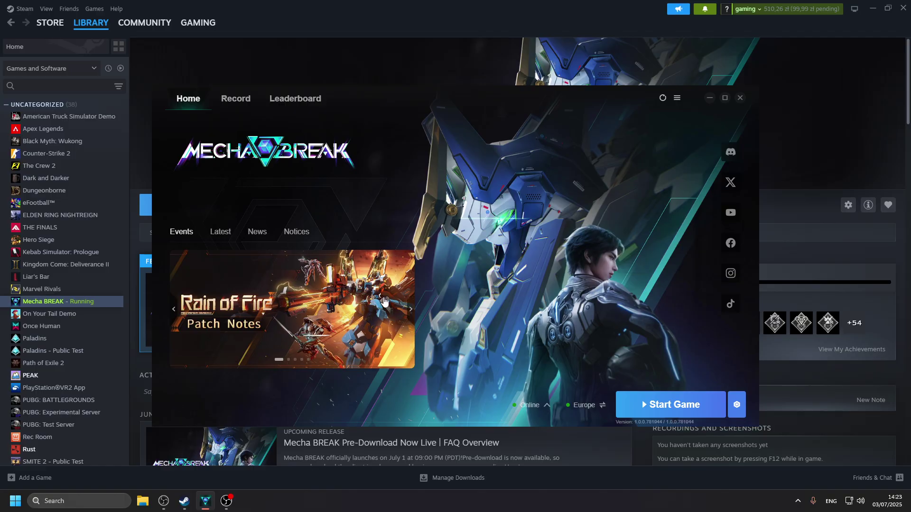
Minimize the Mecha BREAK launcher to view the Steam page, then restore it.
{"action": "left_click", "coordinate": [710, 100]}
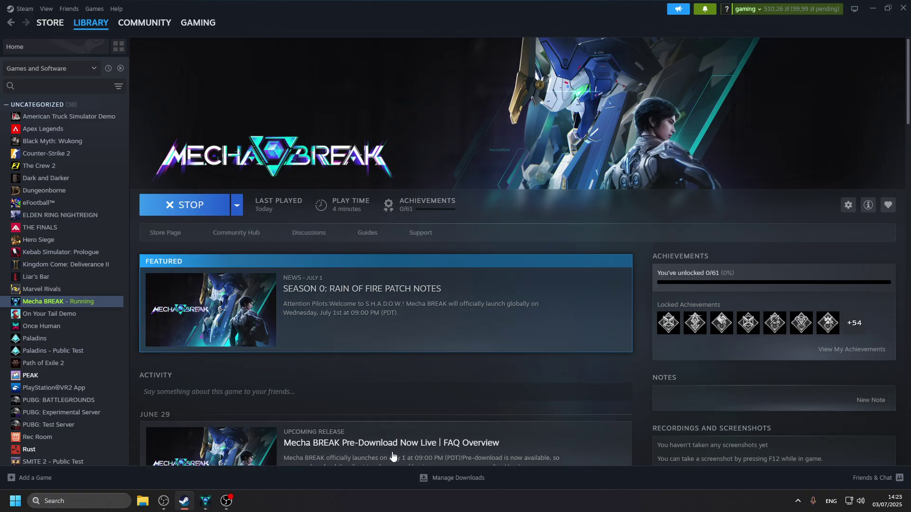
{"action": "left_click", "coordinate": [205, 501]}
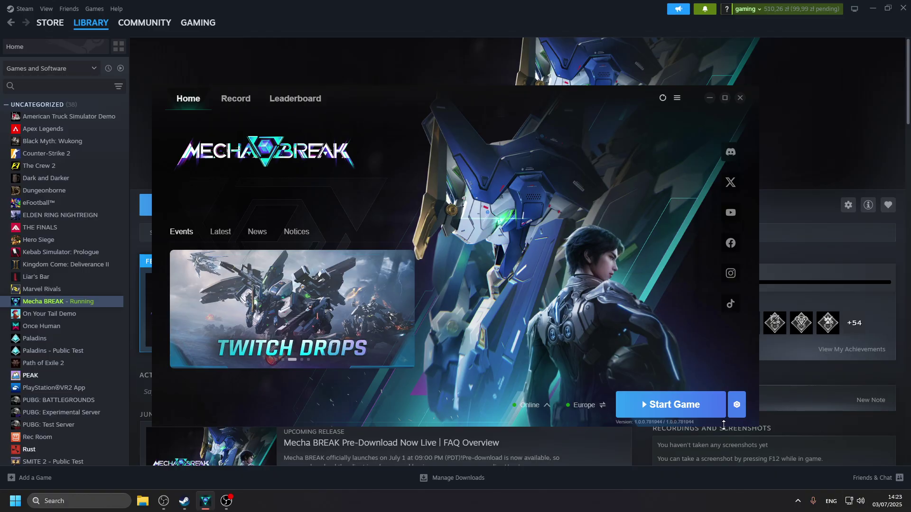
{"action": "left_click", "coordinate": [658, 404]}
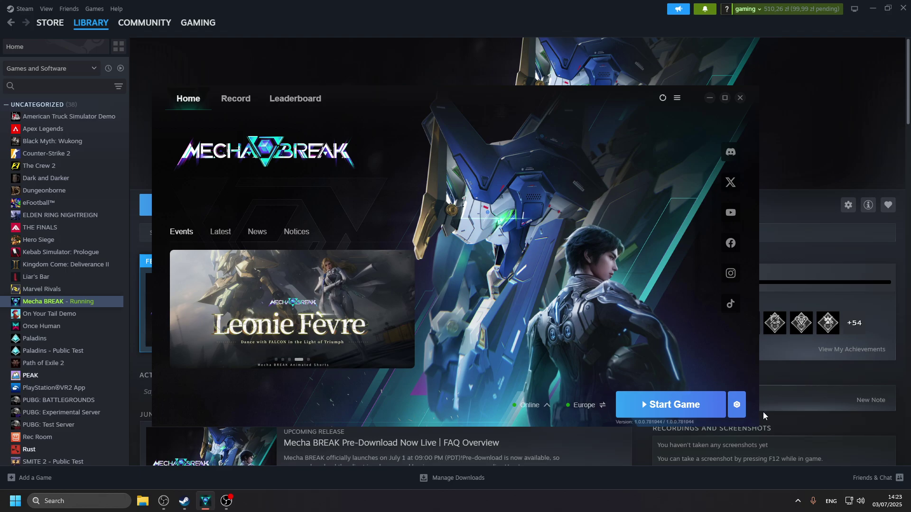
Open the launcher's Game Settings and scroll through the graphics options.
{"action": "left_click", "coordinate": [739, 412]}
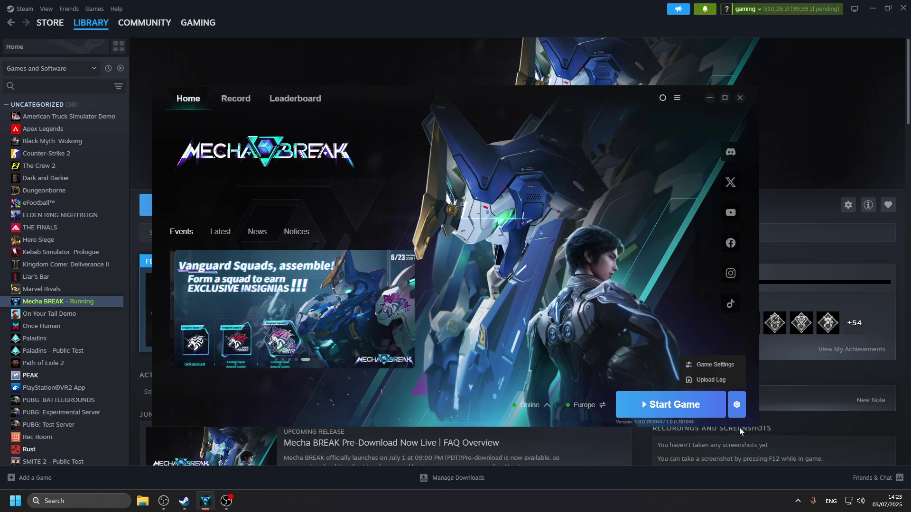
{"action": "left_click", "coordinate": [715, 364]}
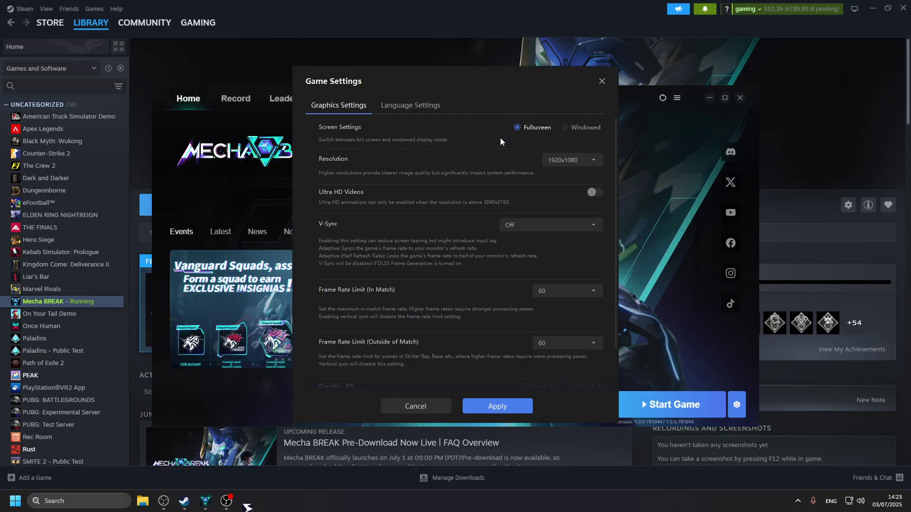
{"action": "scroll", "coordinate": [505, 178], "scroll_direction": "down", "scroll_amount": 1}
{"action": "scroll", "coordinate": [502, 178], "scroll_direction": "up", "scroll_amount": 1}
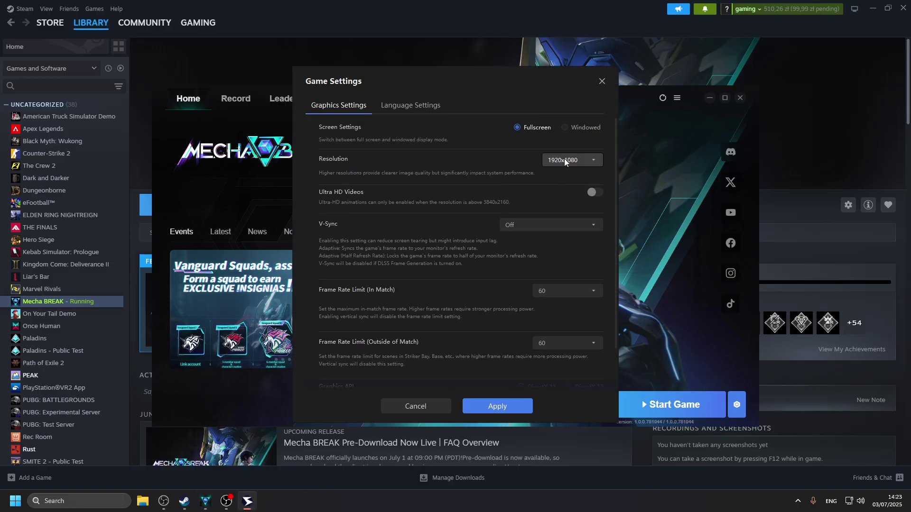
{"action": "scroll", "coordinate": [569, 174], "scroll_direction": "down", "scroll_amount": 1}
{"action": "scroll", "coordinate": [572, 184], "scroll_direction": "up", "scroll_amount": 1}
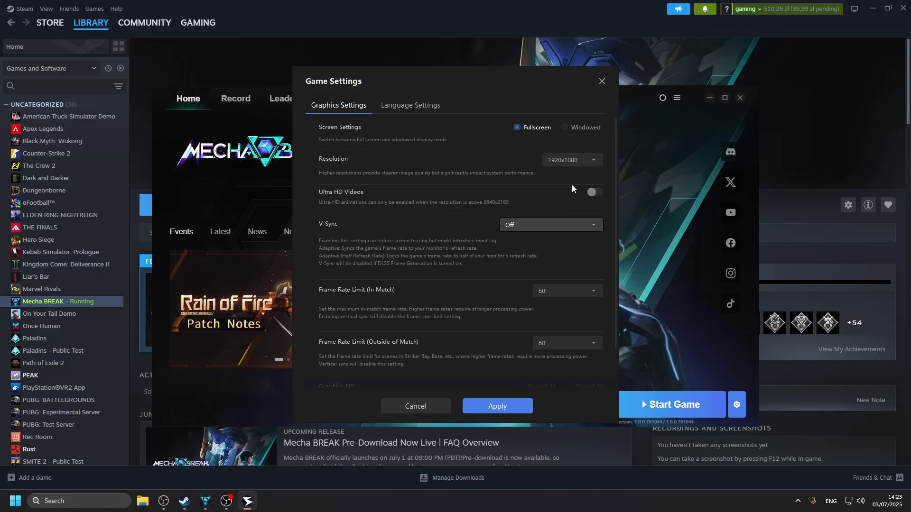
{"action": "scroll", "coordinate": [586, 264], "scroll_direction": "down", "scroll_amount": 1}
{"action": "scroll", "coordinate": [585, 267], "scroll_direction": "up", "scroll_amount": 1}
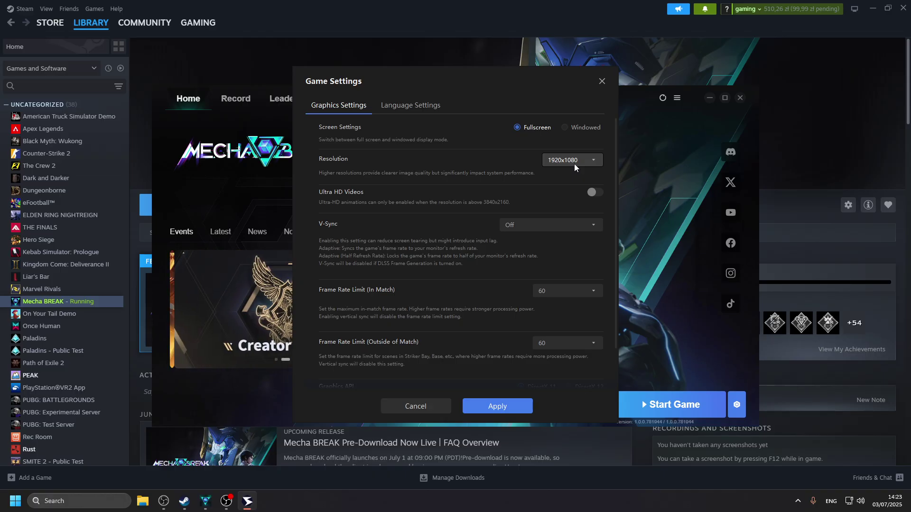
{"action": "scroll", "coordinate": [557, 220], "scroll_direction": "down", "scroll_amount": 1}
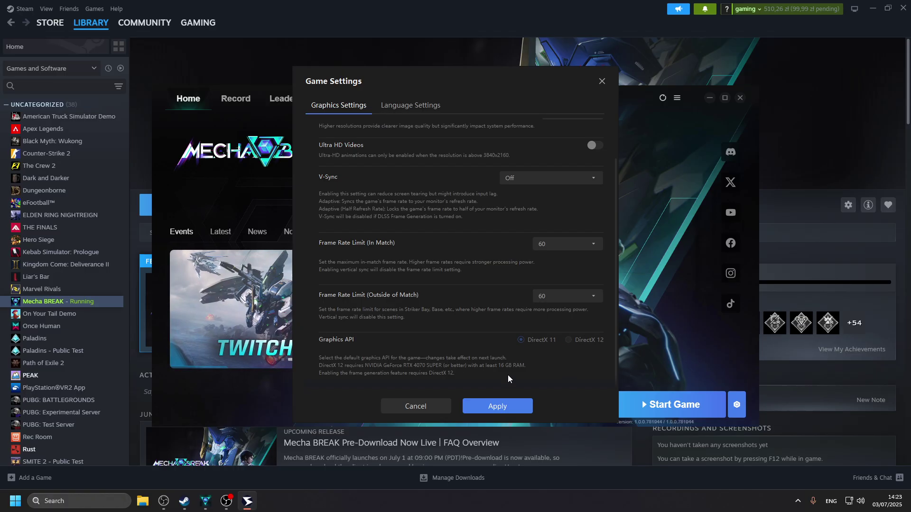
{"action": "scroll", "coordinate": [507, 313], "scroll_direction": "up", "scroll_amount": 1}
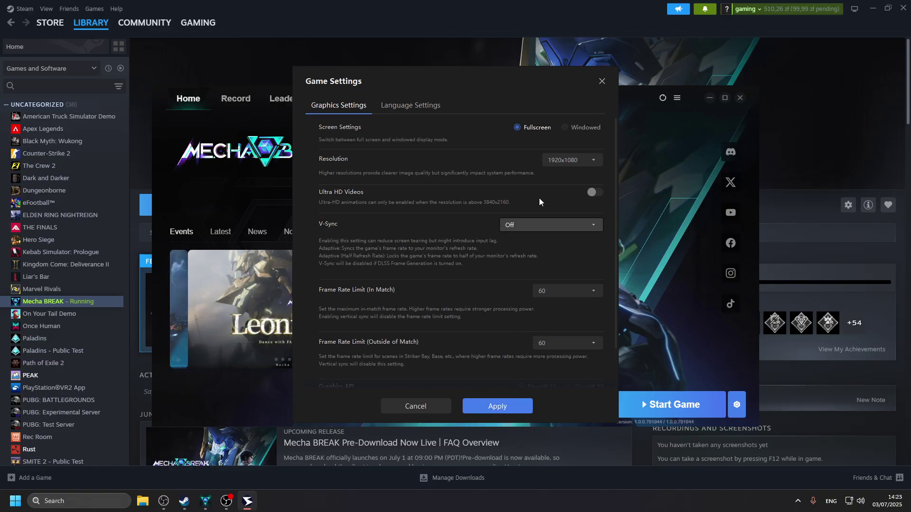
Keep the resolution at 1920x1080 fullscreen, apply the settings, and start the game.
{"action": "left_click", "coordinate": [567, 163]}
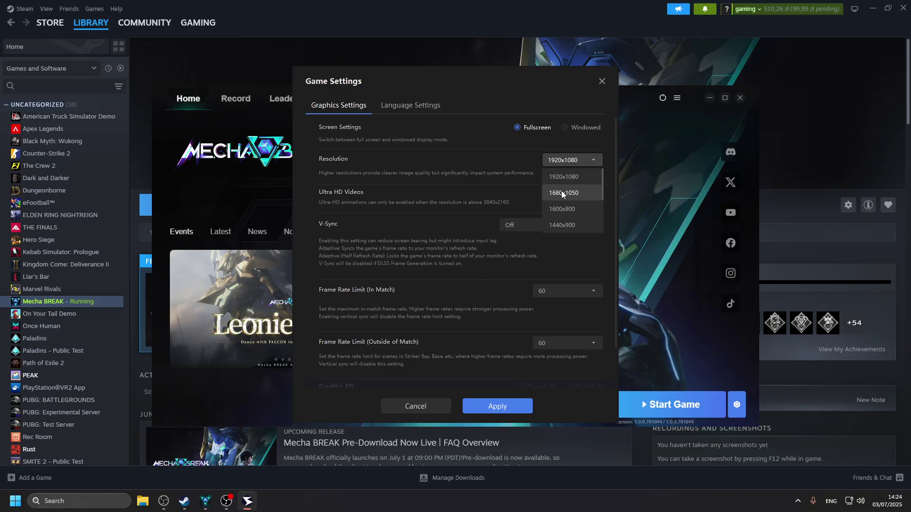
{"action": "left_click", "coordinate": [540, 273]}
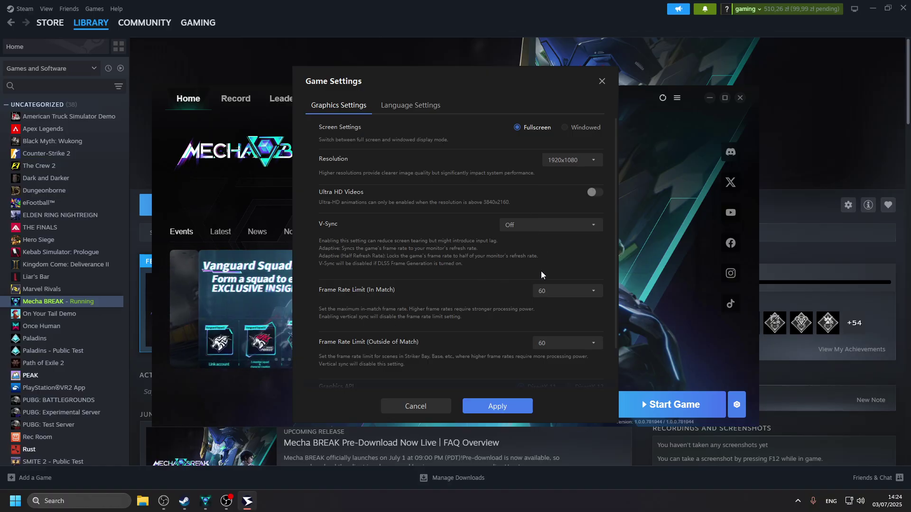
{"action": "left_click", "coordinate": [515, 407]}
{"action": "left_click", "coordinate": [698, 403]}
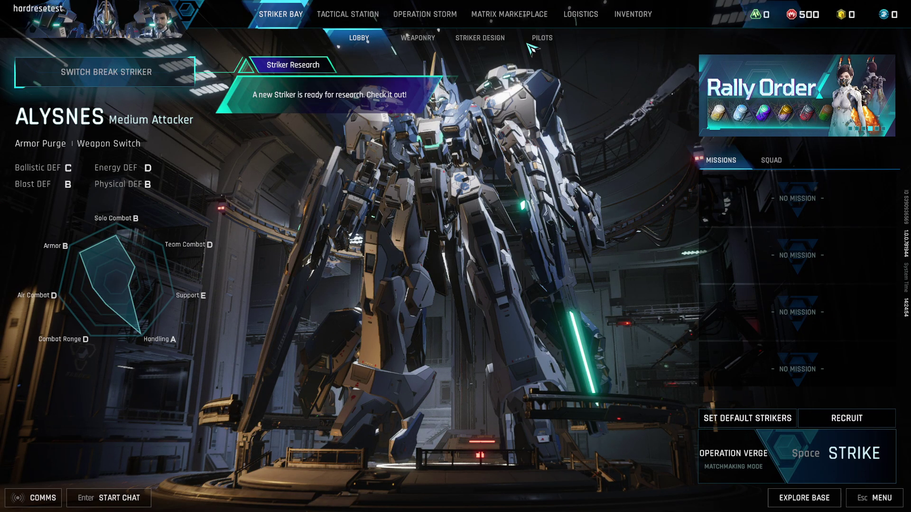
Press Esc in the Striker Bay lobby to open the pause menu.
{"action": "key", "text": "Escape"}
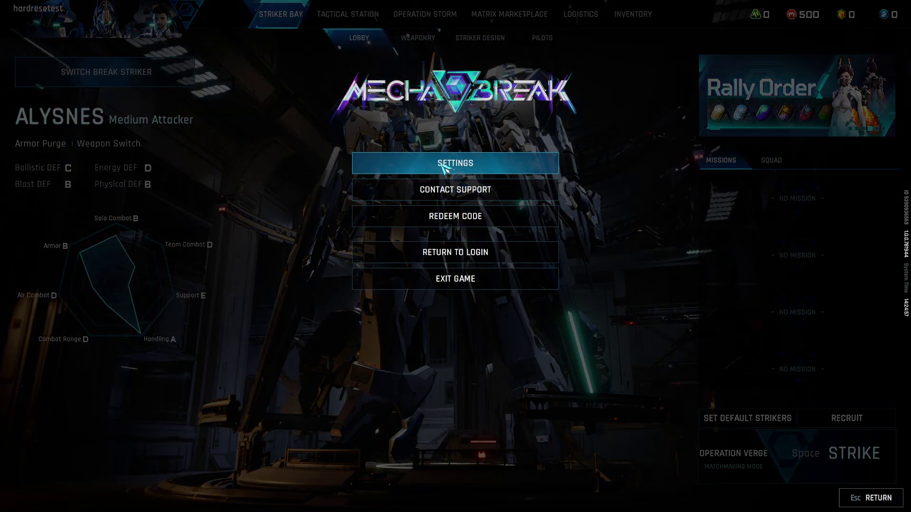
Open Settings from the pause menu and go to the Display Graphics tab.
{"action": "left_click", "coordinate": [444, 166]}
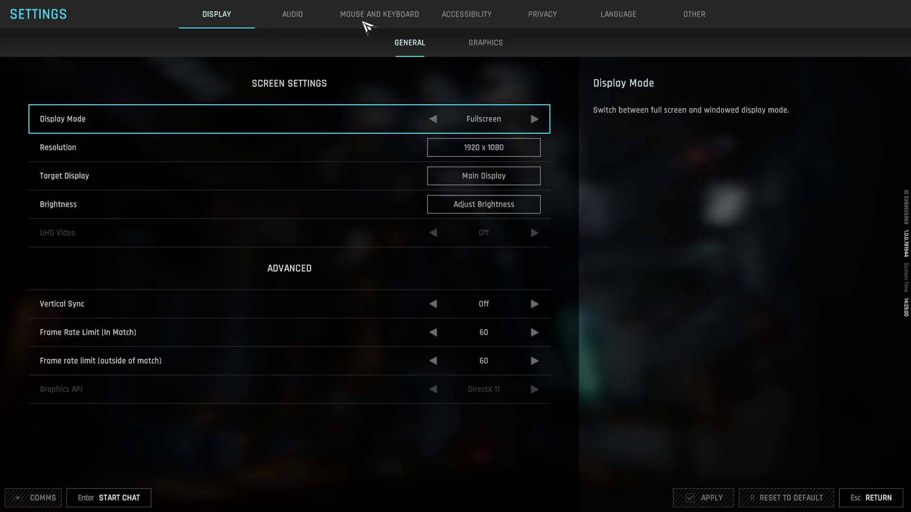
{"action": "left_click", "coordinate": [467, 47]}
{"action": "left_click", "coordinate": [411, 47]}
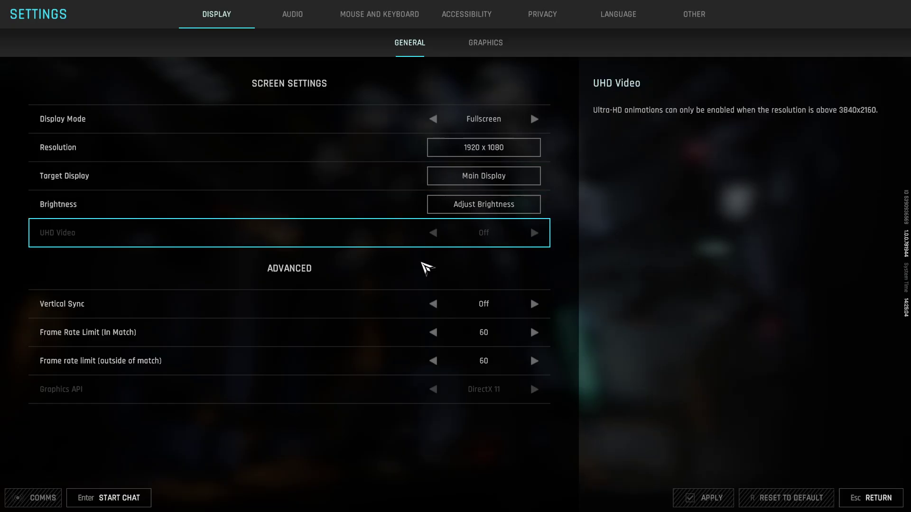
{"action": "left_click", "coordinate": [490, 44]}
Scroll through the graphics options, which are mostly set to Low.
{"action": "scroll", "coordinate": [484, 199], "scroll_direction": "down", "scroll_amount": 1}
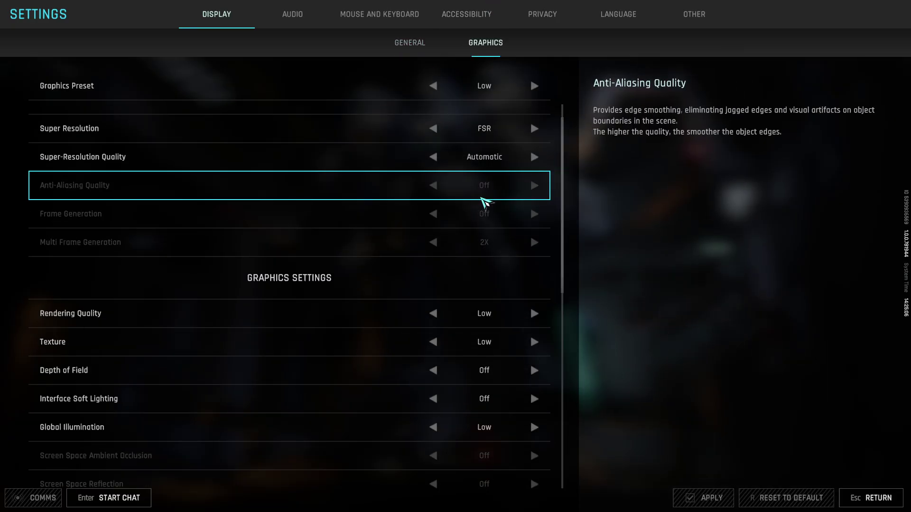
{"action": "scroll", "coordinate": [487, 205], "scroll_direction": "down", "scroll_amount": 2}
{"action": "scroll", "coordinate": [489, 204], "scroll_direction": "down", "scroll_amount": 3}
{"action": "scroll", "coordinate": [490, 204], "scroll_direction": "down", "scroll_amount": 1}
{"action": "scroll", "coordinate": [491, 204], "scroll_direction": "up", "scroll_amount": 3}
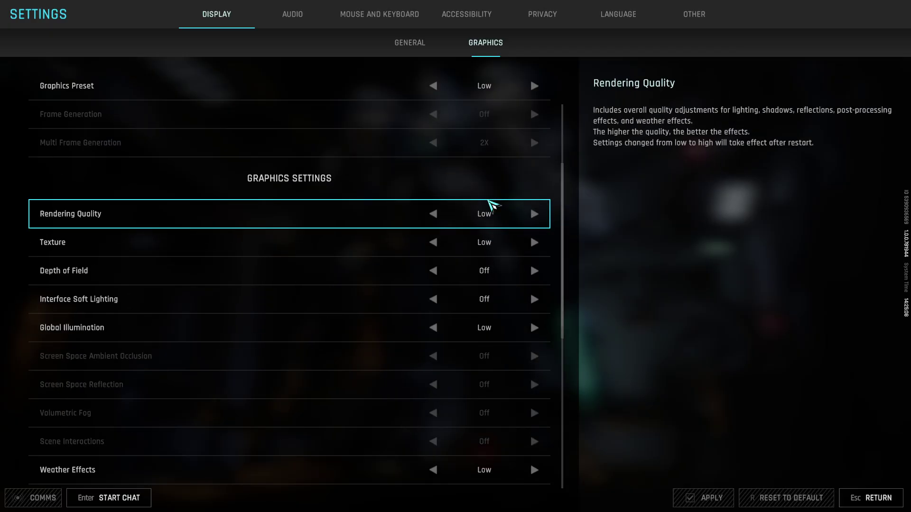
{"action": "scroll", "coordinate": [484, 190], "scroll_direction": "up", "scroll_amount": 4}
{"action": "scroll", "coordinate": [458, 145], "scroll_direction": "up", "scroll_amount": 1}
{"action": "scroll", "coordinate": [433, 177], "scroll_direction": "up", "scroll_amount": 2}
{"action": "scroll", "coordinate": [427, 207], "scroll_direction": "down", "scroll_amount": 5}
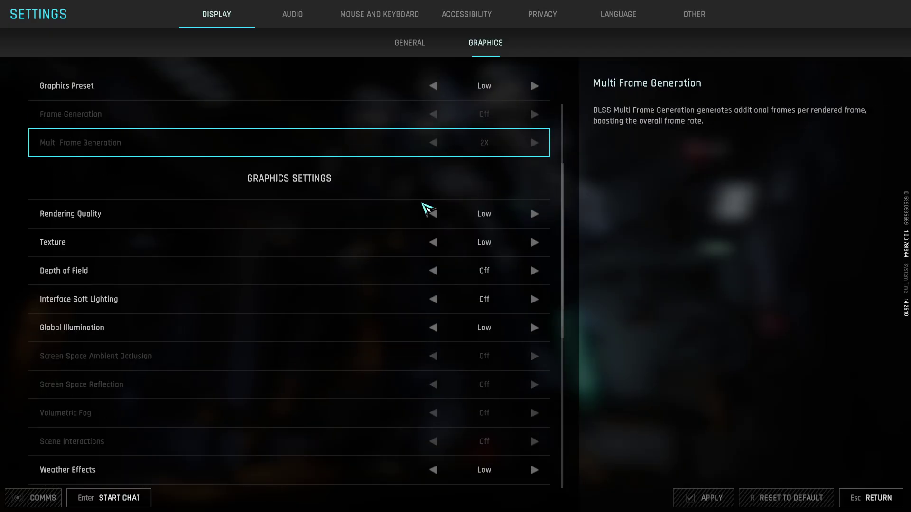
{"action": "scroll", "coordinate": [426, 219], "scroll_direction": "down", "scroll_amount": 5}
{"action": "scroll", "coordinate": [426, 219], "scroll_direction": "down", "scroll_amount": 5}
{"action": "scroll", "coordinate": [427, 226], "scroll_direction": "down", "scroll_amount": 1}
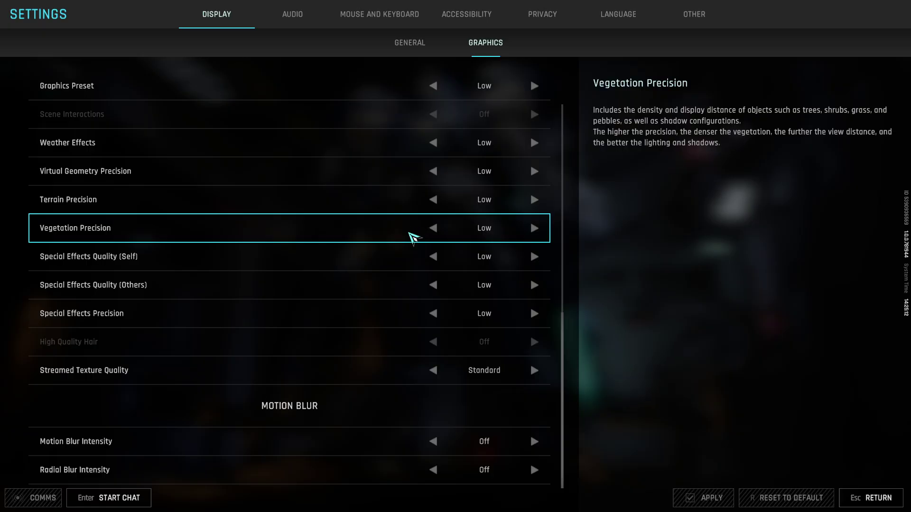
{"action": "scroll", "coordinate": [418, 233], "scroll_direction": "up", "scroll_amount": 3}
{"action": "scroll", "coordinate": [416, 225], "scroll_direction": "up", "scroll_amount": 7}
{"action": "scroll", "coordinate": [403, 221], "scroll_direction": "up", "scroll_amount": 4}
{"action": "scroll", "coordinate": [333, 209], "scroll_direction": "up", "scroll_amount": 2}
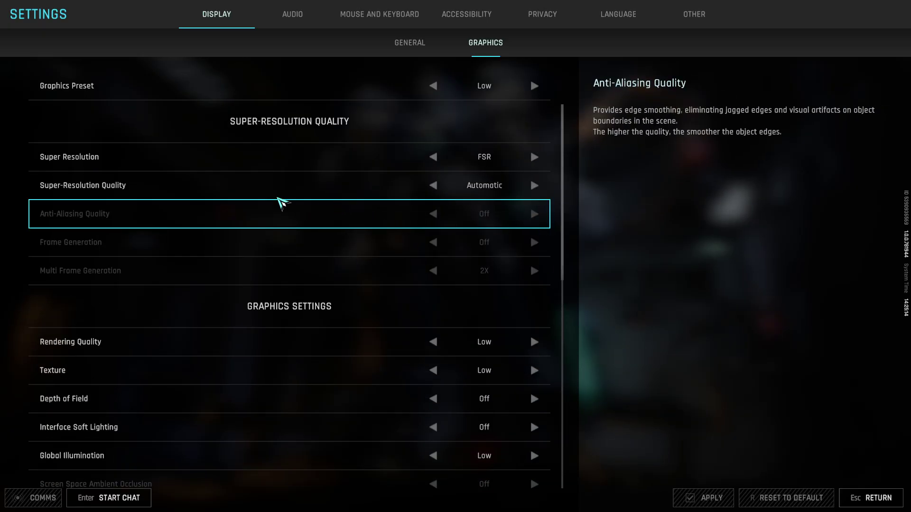
{"action": "scroll", "coordinate": [212, 223], "scroll_direction": "down", "scroll_amount": 2}
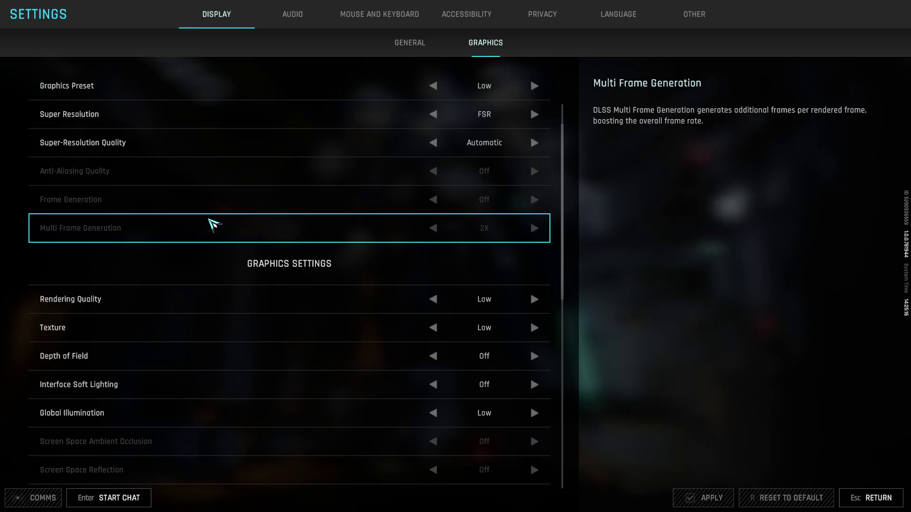
{"action": "scroll", "coordinate": [142, 242], "scroll_direction": "down", "scroll_amount": 2}
{"action": "scroll", "coordinate": [133, 268], "scroll_direction": "down", "scroll_amount": 1}
{"action": "scroll", "coordinate": [162, 266], "scroll_direction": "down", "scroll_amount": 4}
{"action": "scroll", "coordinate": [223, 218], "scroll_direction": "down", "scroll_amount": 2}
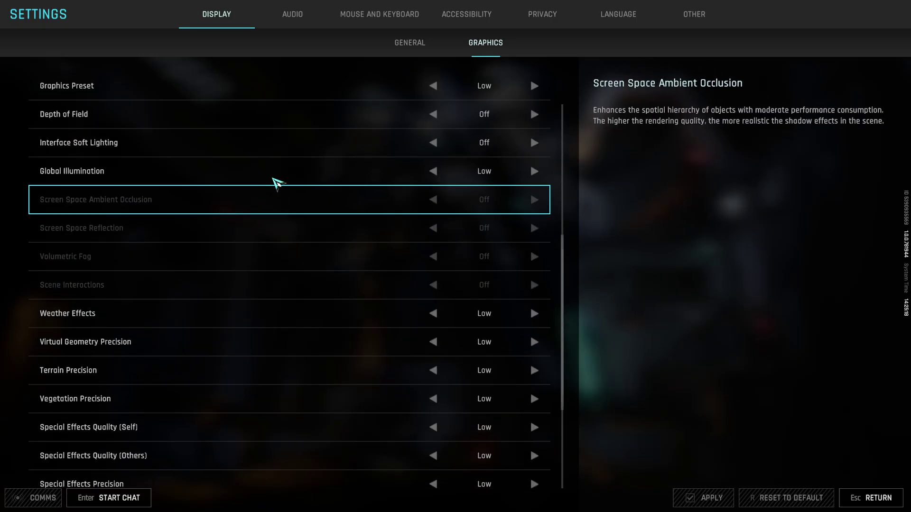
Review the resolution choices without changes, return to the lobby, and Alt+Tab to the desktop.
{"action": "left_click", "coordinate": [407, 42]}
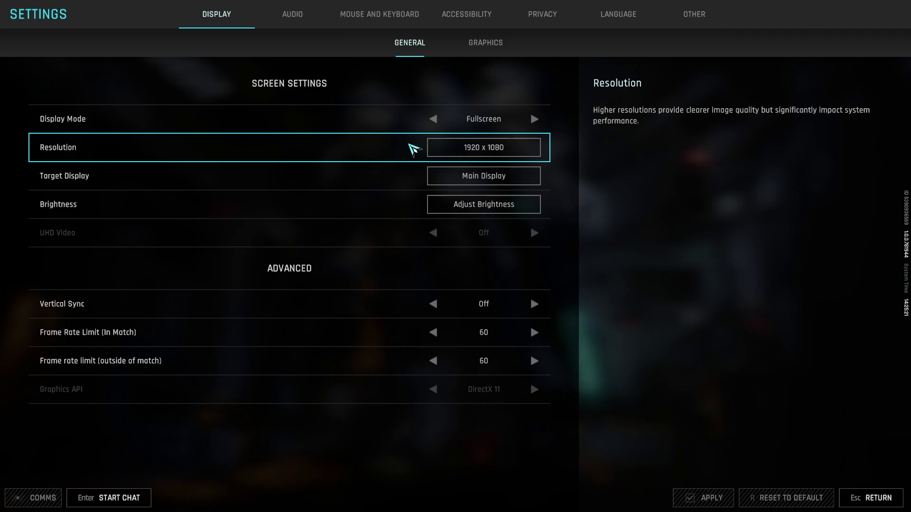
{"action": "left_click", "coordinate": [482, 149]}
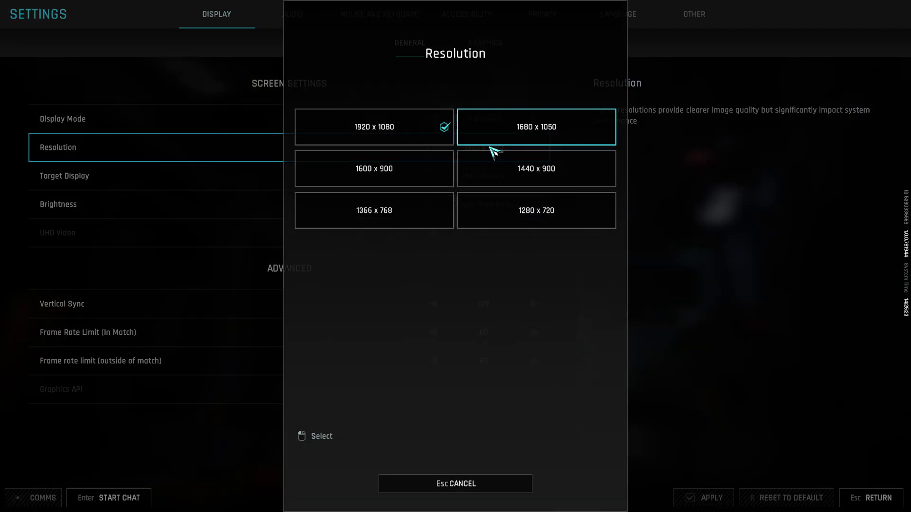
{"action": "left_click", "coordinate": [454, 488]}
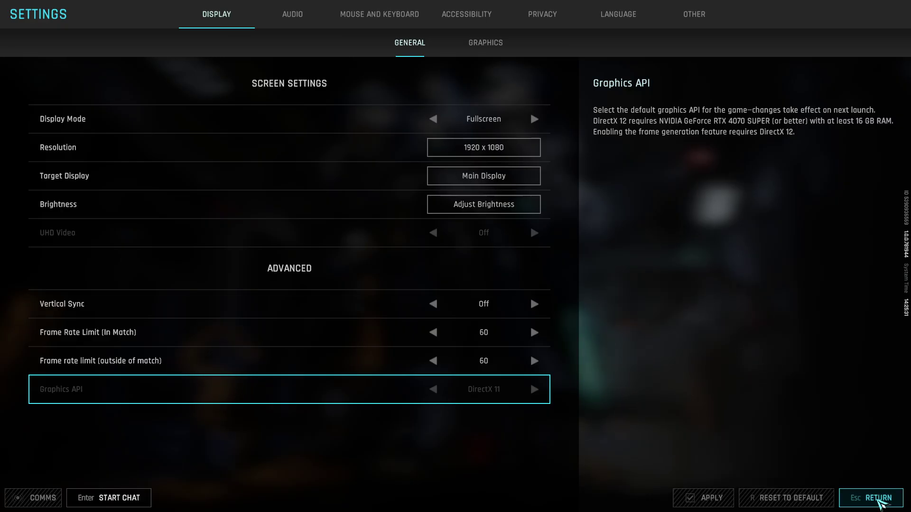
{"action": "left_click", "coordinate": [879, 498]}
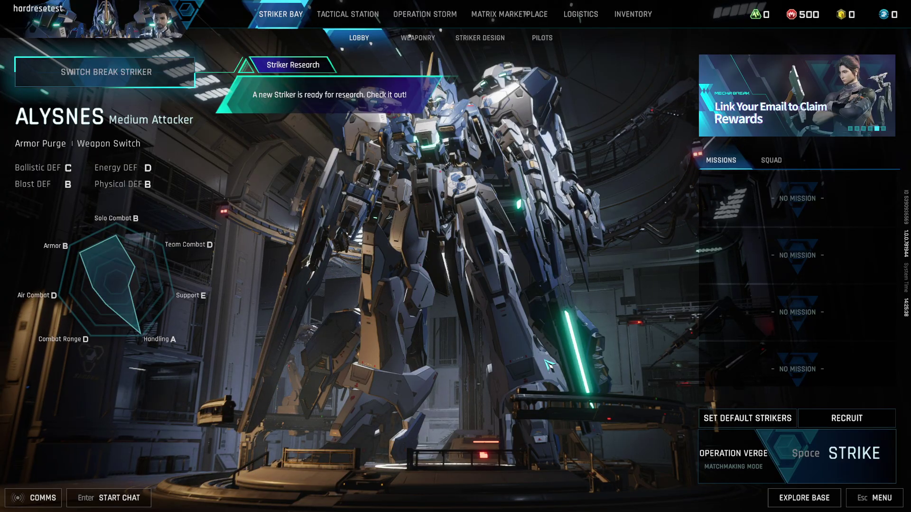
{"action": "key", "text": "alt+Tab"}
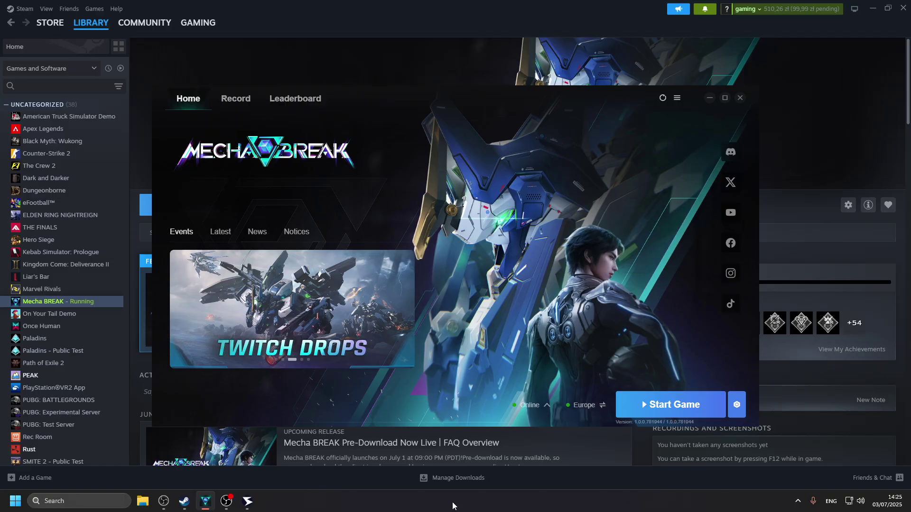
Search 'settings' to open Windows Settings, then go to System > Display.
{"action": "left_click", "coordinate": [73, 502]}
{"action": "type", "text": "settings"}
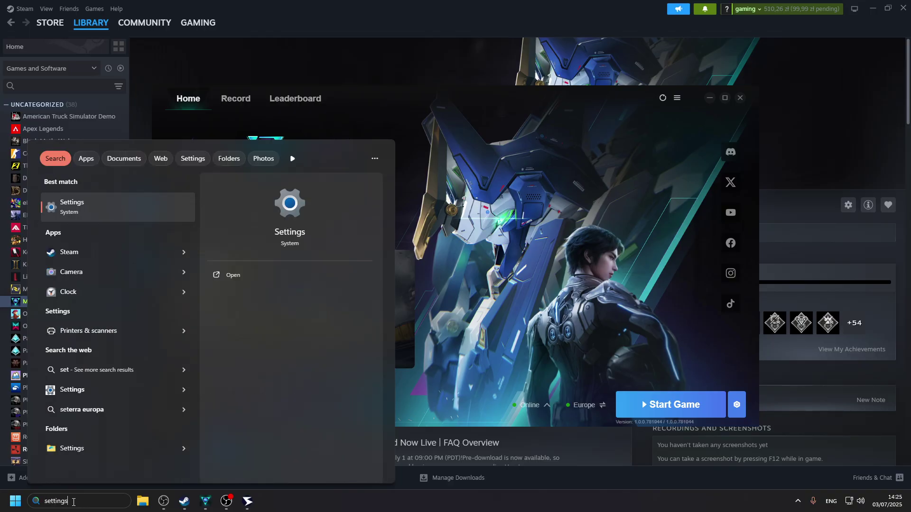
{"action": "key", "text": "Return"}
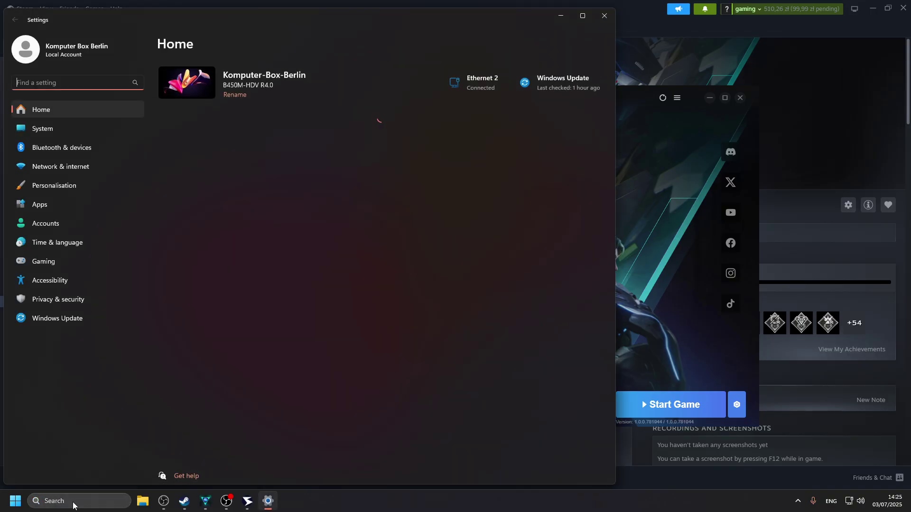
{"action": "left_click", "coordinate": [33, 130]}
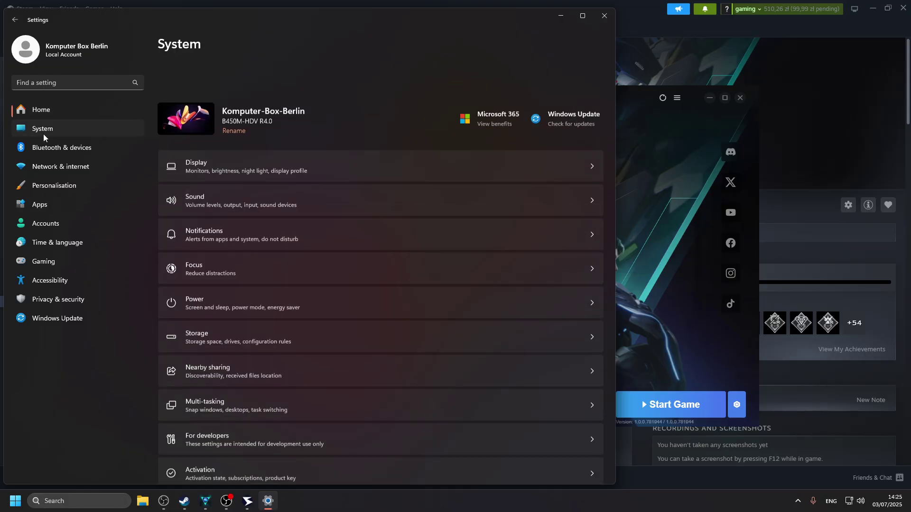
{"action": "left_click", "coordinate": [261, 132]}
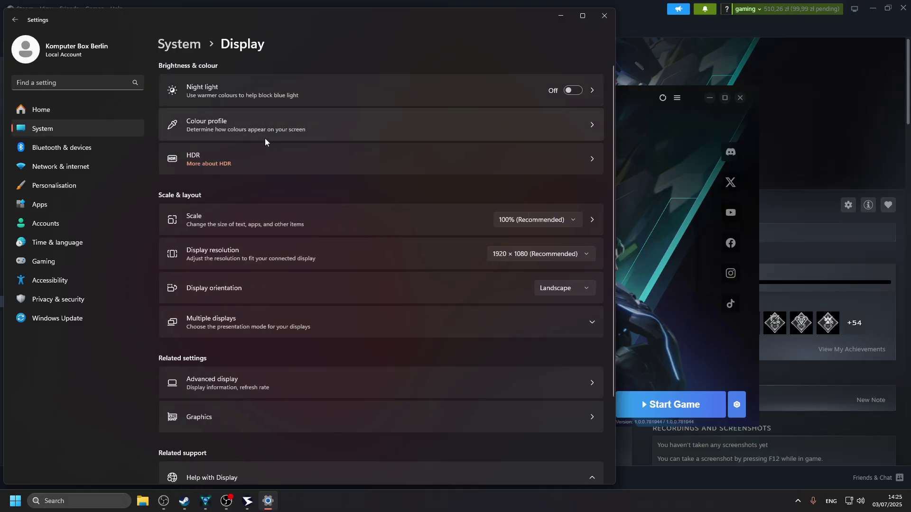
{"action": "scroll", "coordinate": [297, 238], "scroll_direction": "down", "scroll_amount": 3}
Open the Graphics page, then start adding a desktop app and cancel it.
{"action": "left_click", "coordinate": [277, 318]}
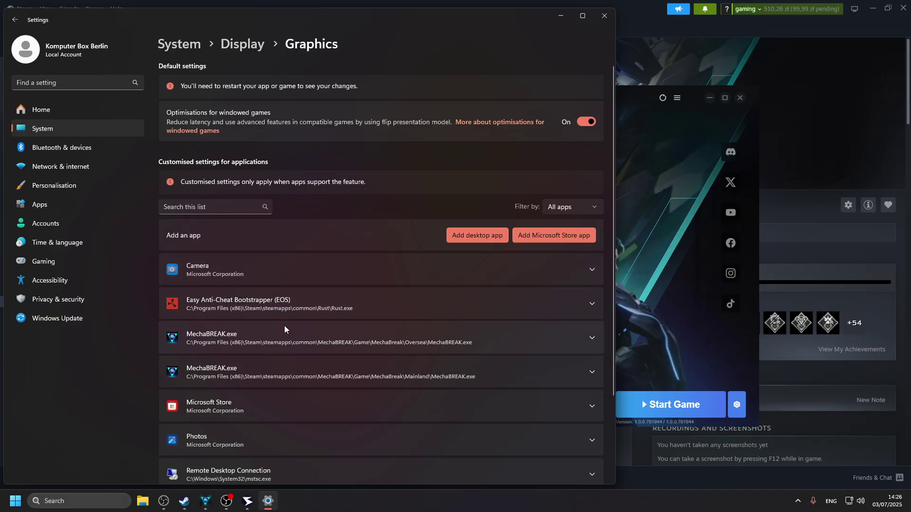
{"action": "scroll", "coordinate": [252, 300], "scroll_direction": "down", "scroll_amount": 2}
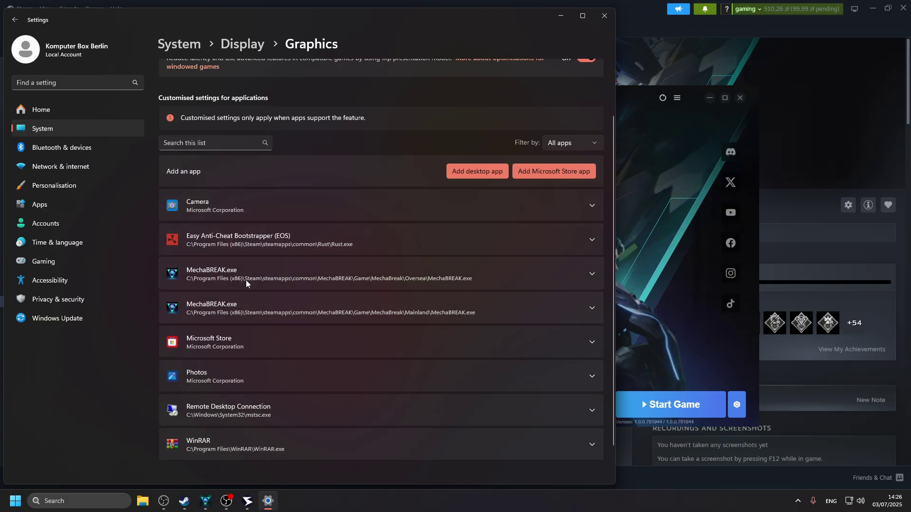
{"action": "scroll", "coordinate": [232, 283], "scroll_direction": "up", "scroll_amount": 2}
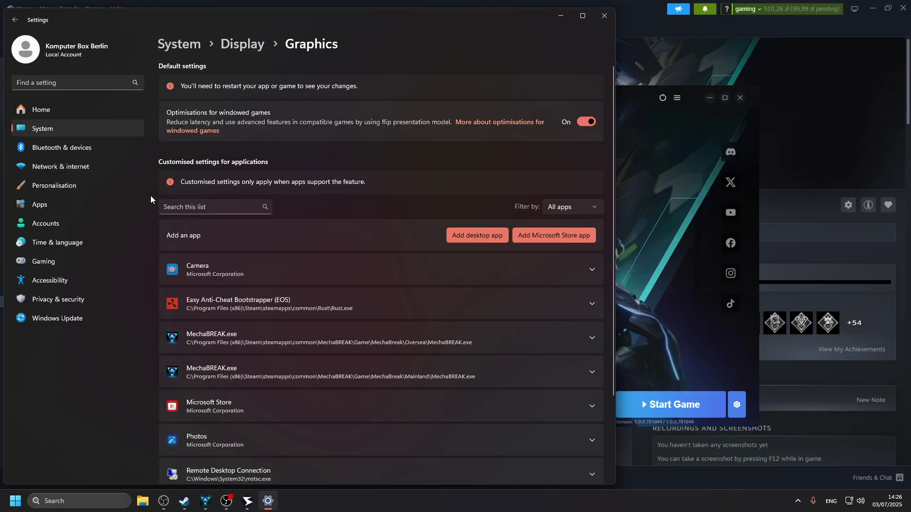
{"action": "left_click", "coordinate": [498, 232]}
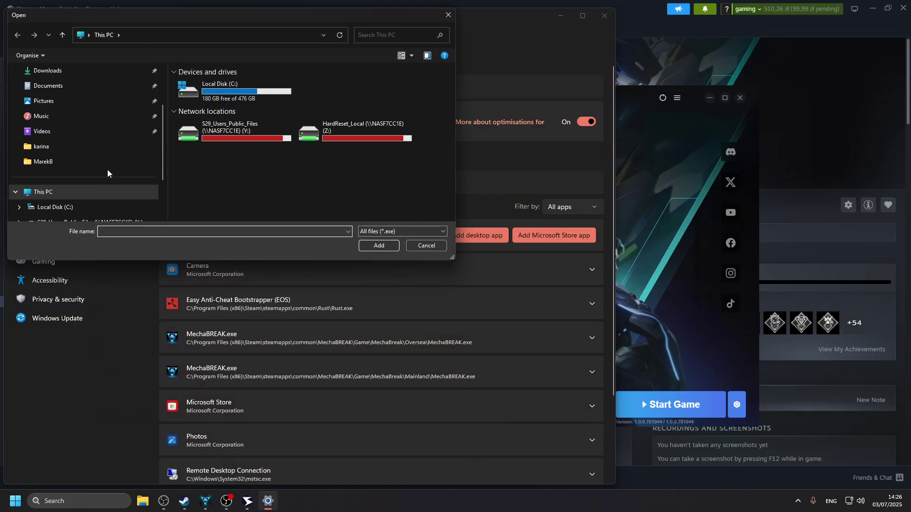
{"action": "left_click", "coordinate": [447, 15]}
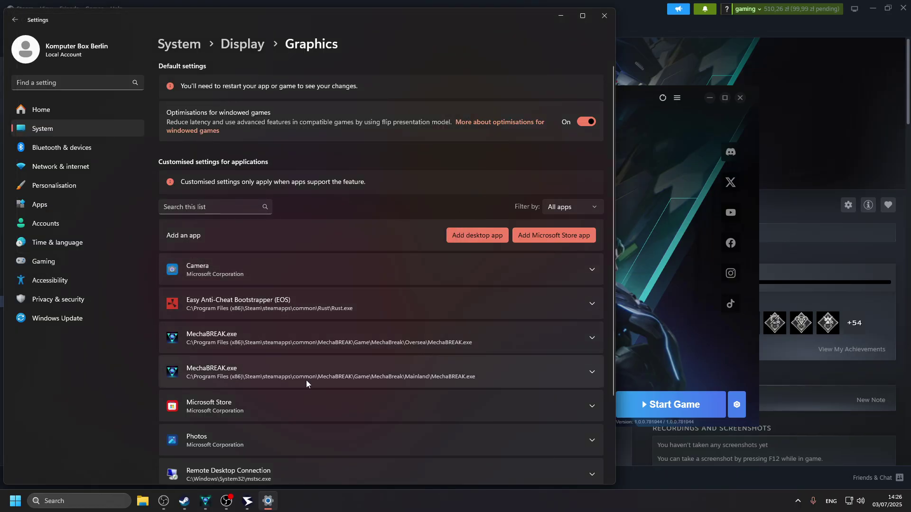
Set the Oversea and Mainland MechaBREAK.exe entries to High Performance (Radeon RX 570), then close Settings.
{"action": "scroll", "coordinate": [254, 323], "scroll_direction": "down", "scroll_amount": 3}
{"action": "left_click", "coordinate": [258, 226]}
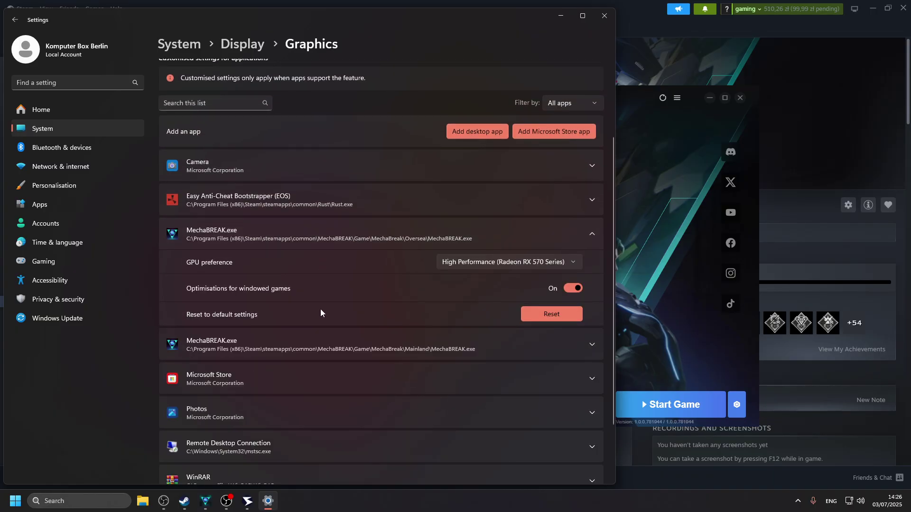
{"action": "left_click", "coordinate": [442, 266]}
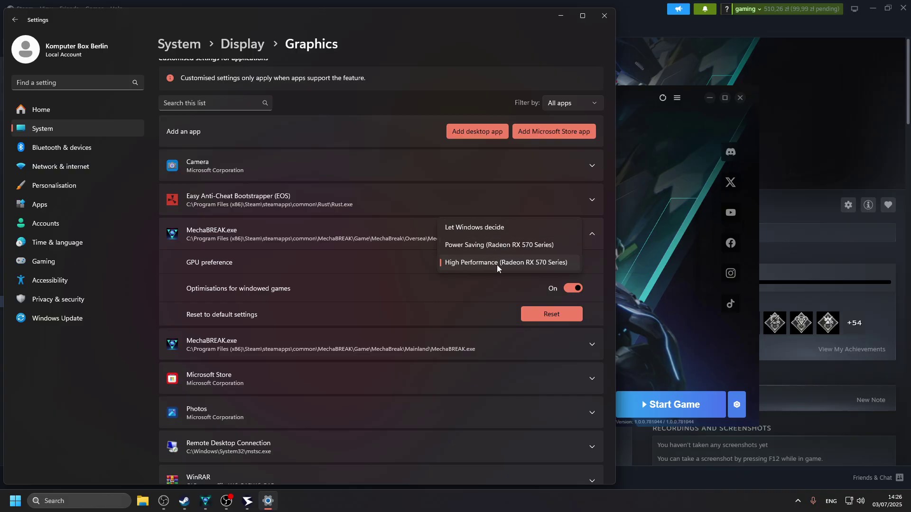
{"action": "left_click", "coordinate": [497, 265]}
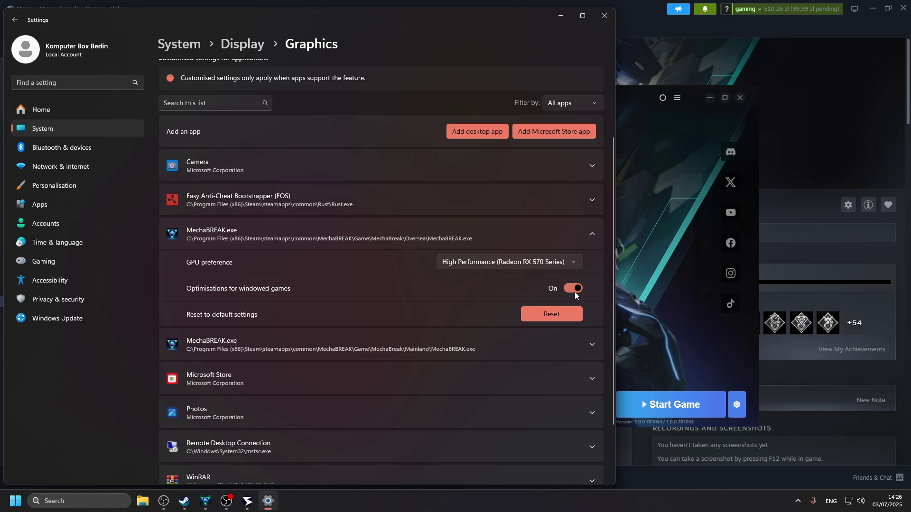
{"action": "left_click", "coordinate": [385, 348]}
{"action": "scroll", "coordinate": [452, 366], "scroll_direction": "down", "scroll_amount": 1}
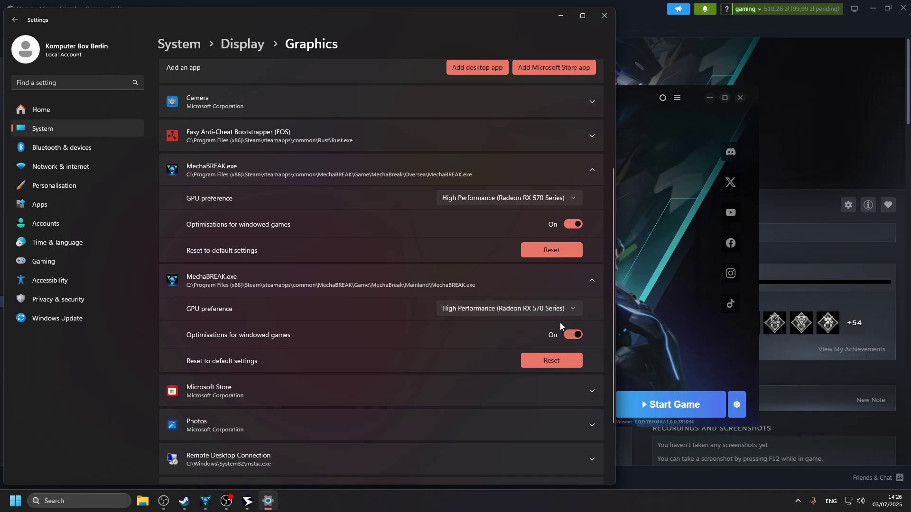
{"action": "left_click", "coordinate": [599, 20]}
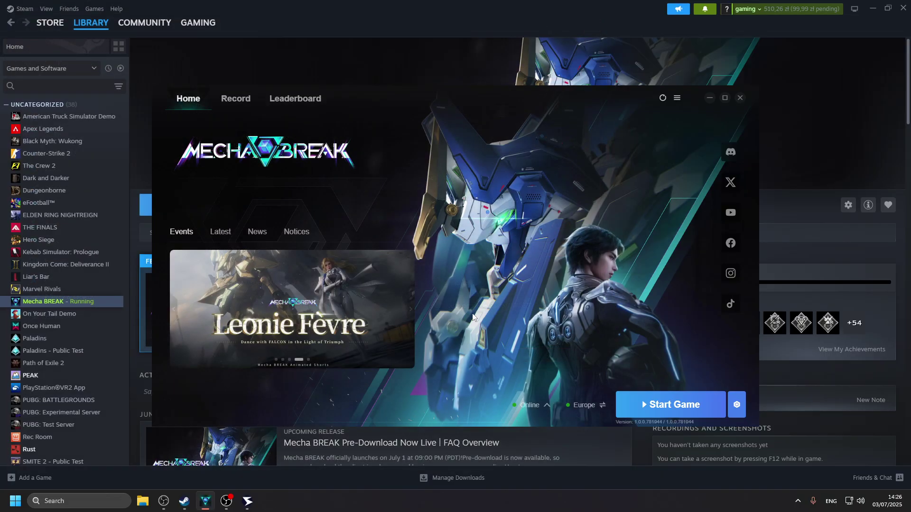
Close the game and the Mecha BREAK launcher, dismissing the settings-applied notification.
{"action": "right_click", "coordinate": [206, 502]}
{"action": "left_click", "coordinate": [596, 227]}
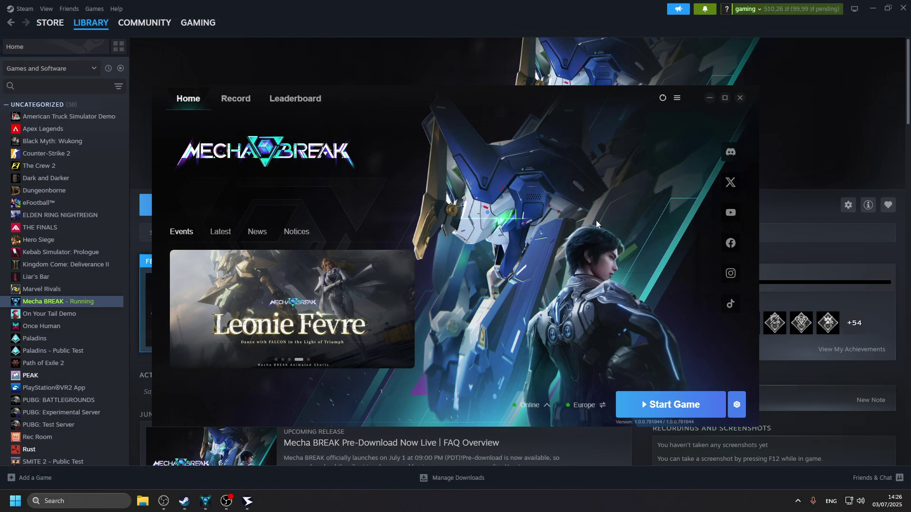
{"action": "left_click", "coordinate": [740, 98]}
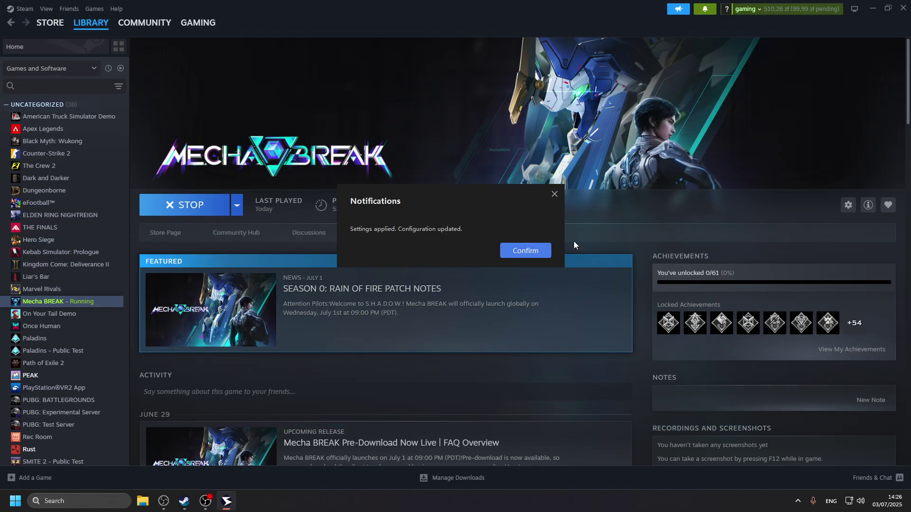
{"action": "left_click", "coordinate": [537, 254]}
Stop Mecha BREAK from its Steam library entry and browse its local files.
{"action": "right_click", "coordinate": [120, 295]}
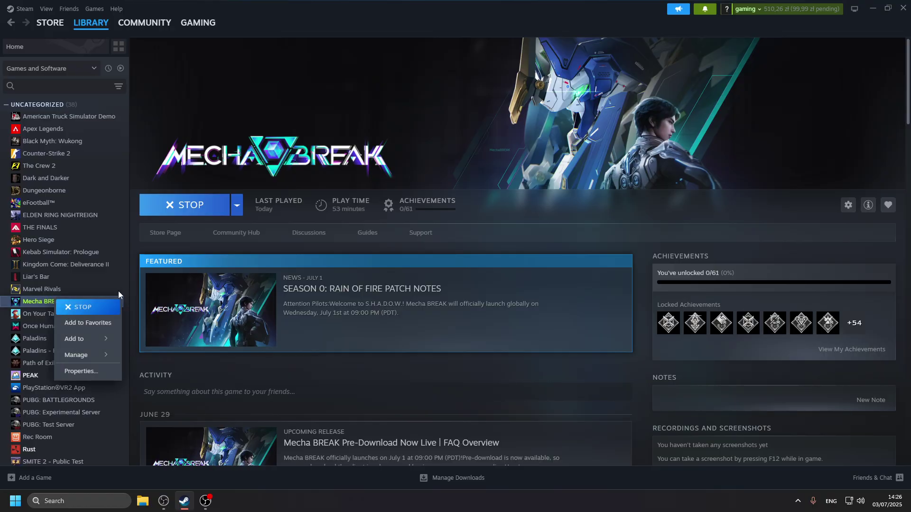
{"action": "left_click", "coordinate": [483, 140]}
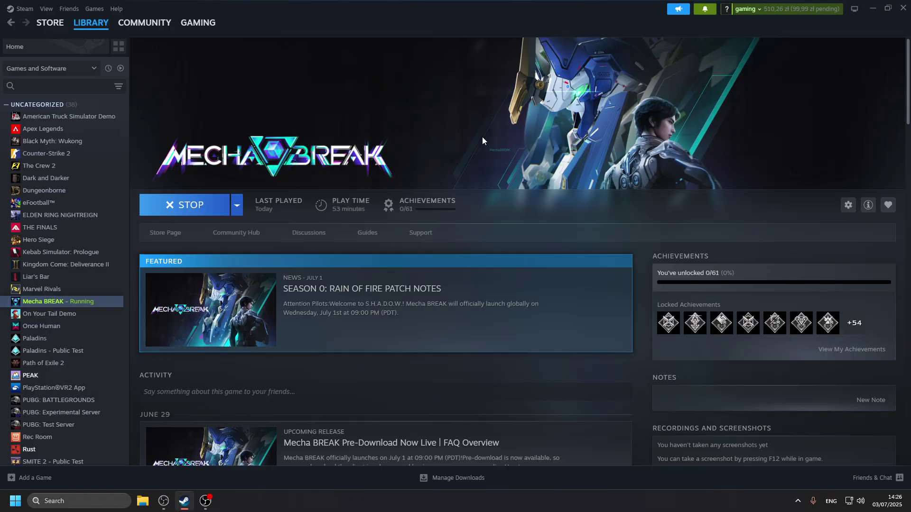
{"action": "right_click", "coordinate": [83, 304]}
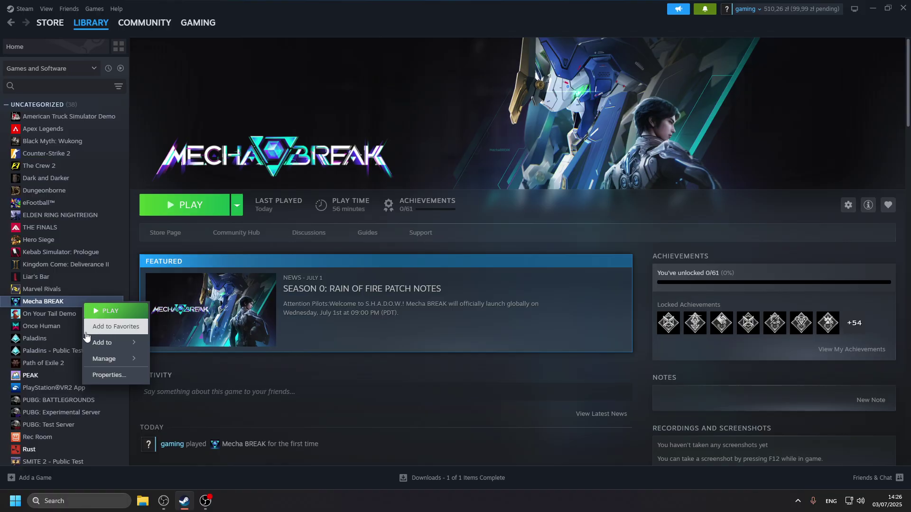
{"action": "mouse_move", "coordinate": [112, 359]}
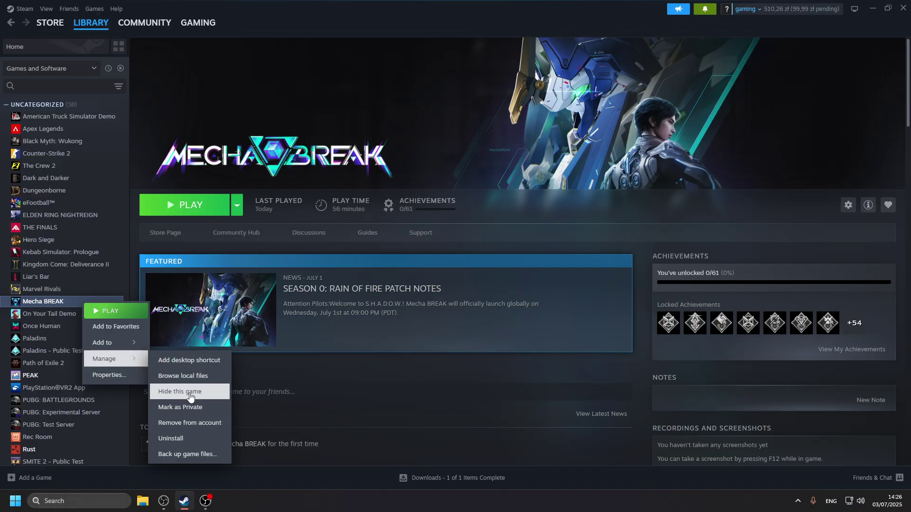
{"action": "left_click", "coordinate": [177, 376]}
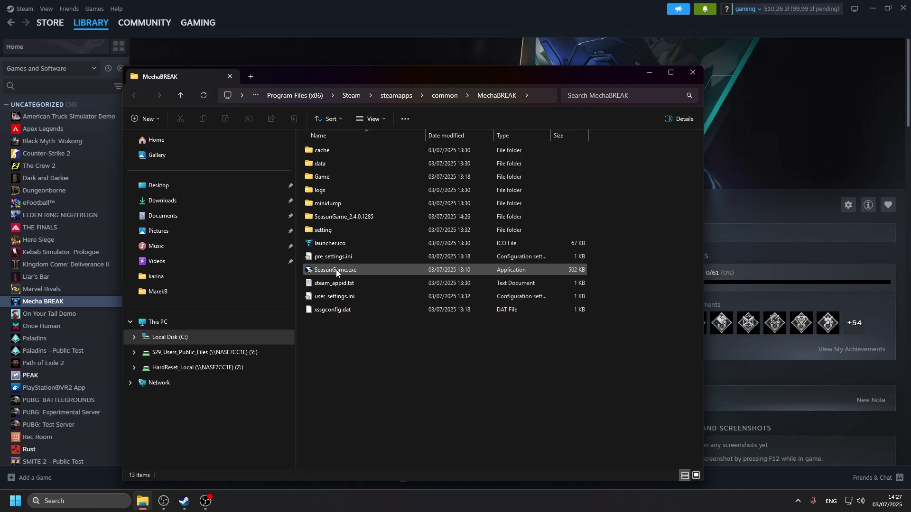
Run SeasunGame.exe from the MechaBREAK folder as administrator.
{"action": "left_click", "coordinate": [352, 271]}
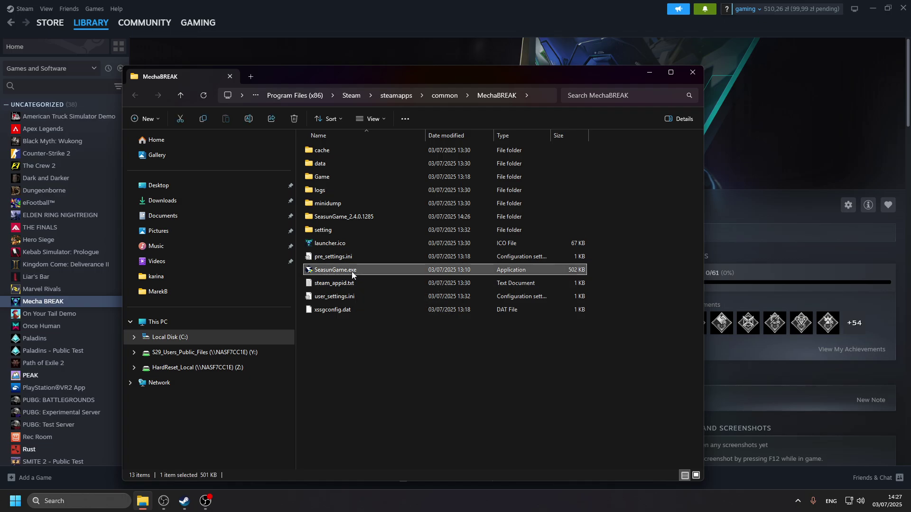
{"action": "right_click", "coordinate": [351, 272]}
{"action": "key", "text": "Escape"}
{"action": "right_click", "coordinate": [349, 272]}
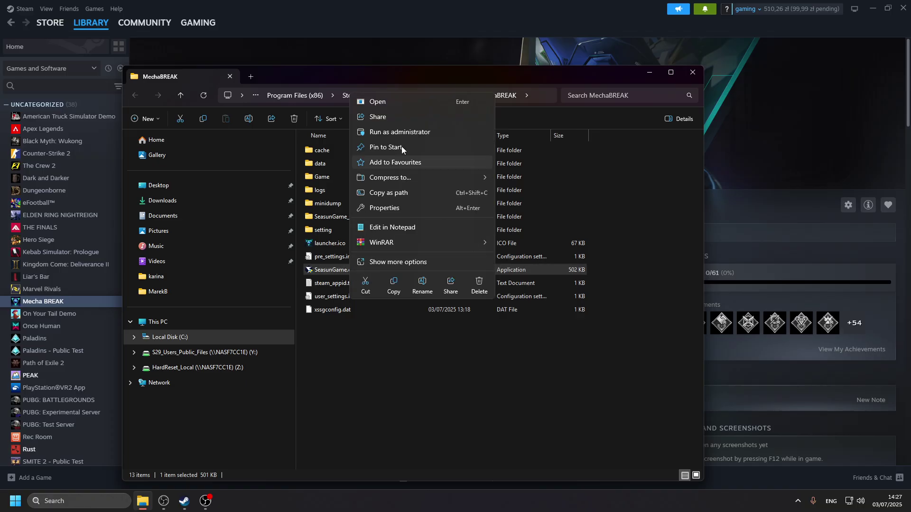
{"action": "left_click", "coordinate": [416, 132]}
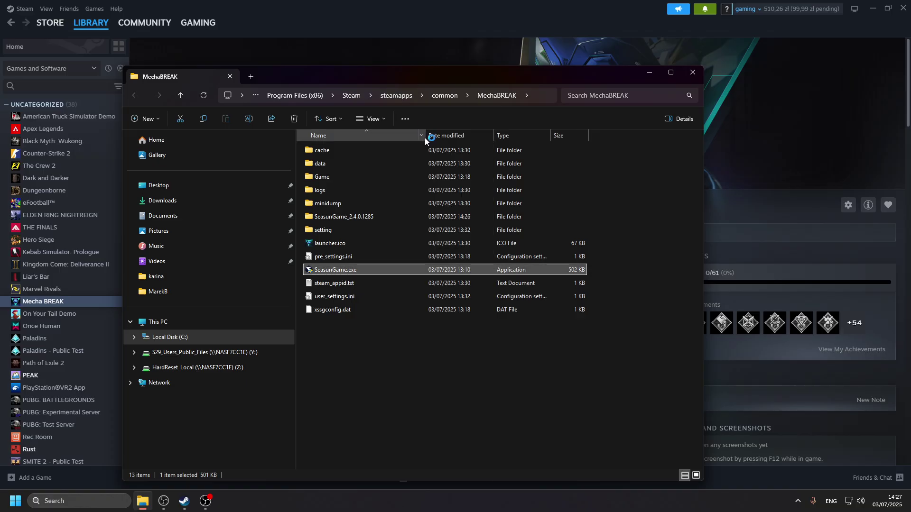